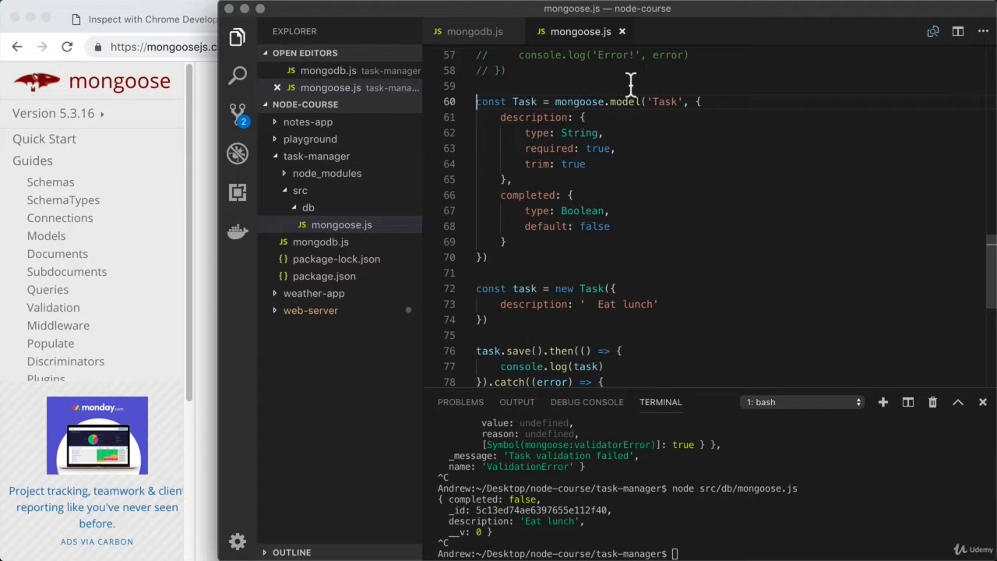
Switch to the browser and load getpostman.com in place of the validator npm page.
left_click(199, 179)
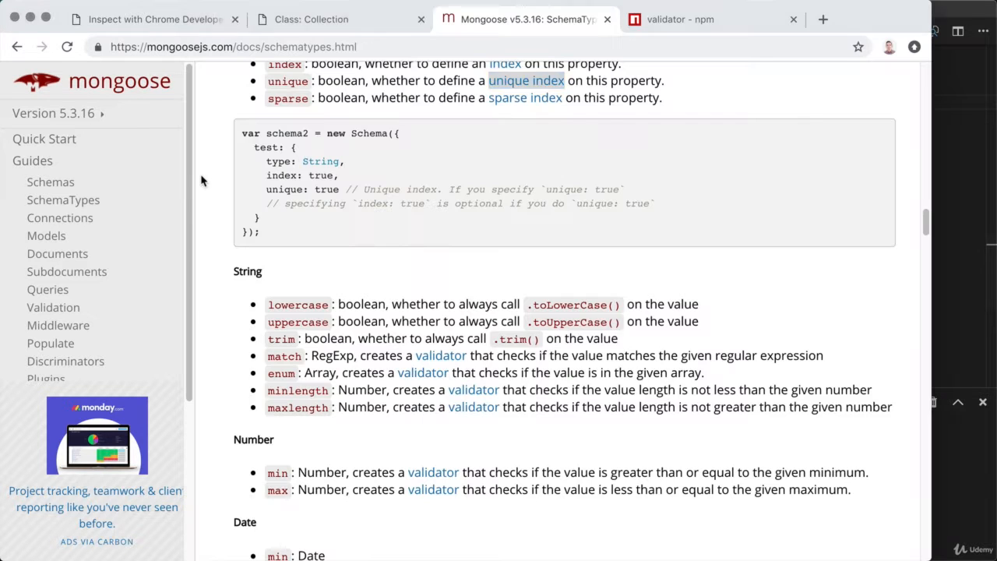
left_click(708, 23)
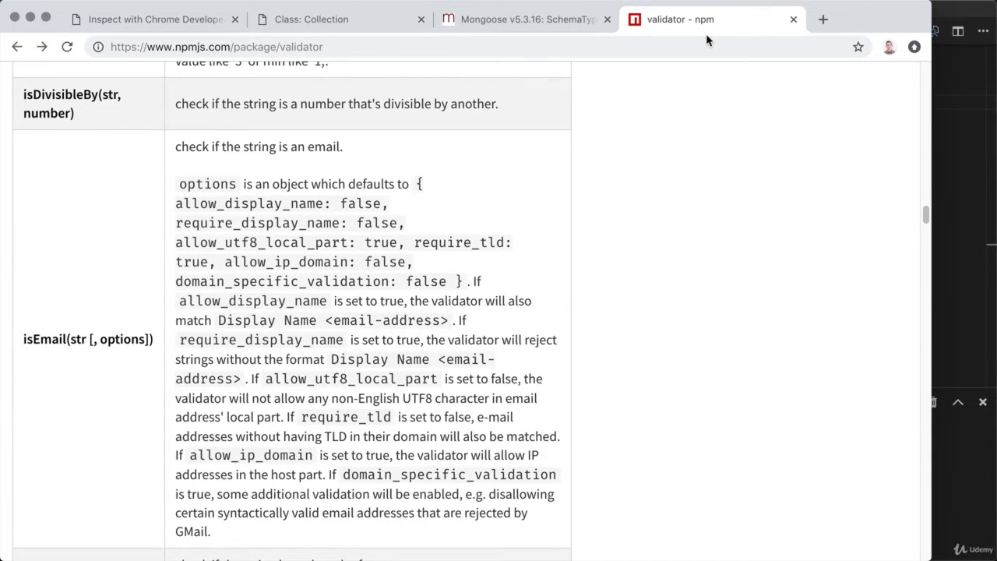
left_click(708, 40)
type("getpost")
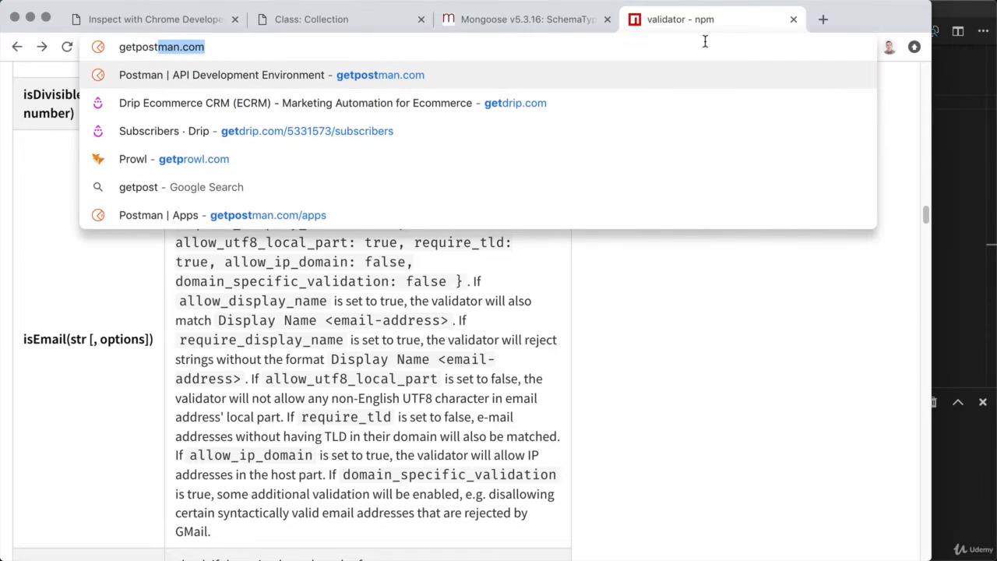
type("man.com")
key("Return")
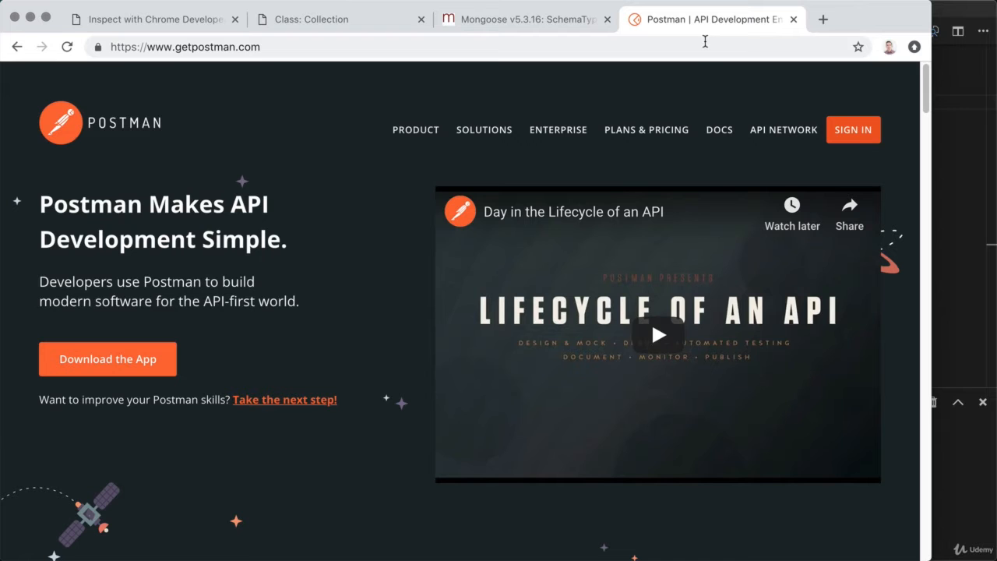
Download the Postman app for Mac from the apps page and close the extra download page.
left_click(150, 376)
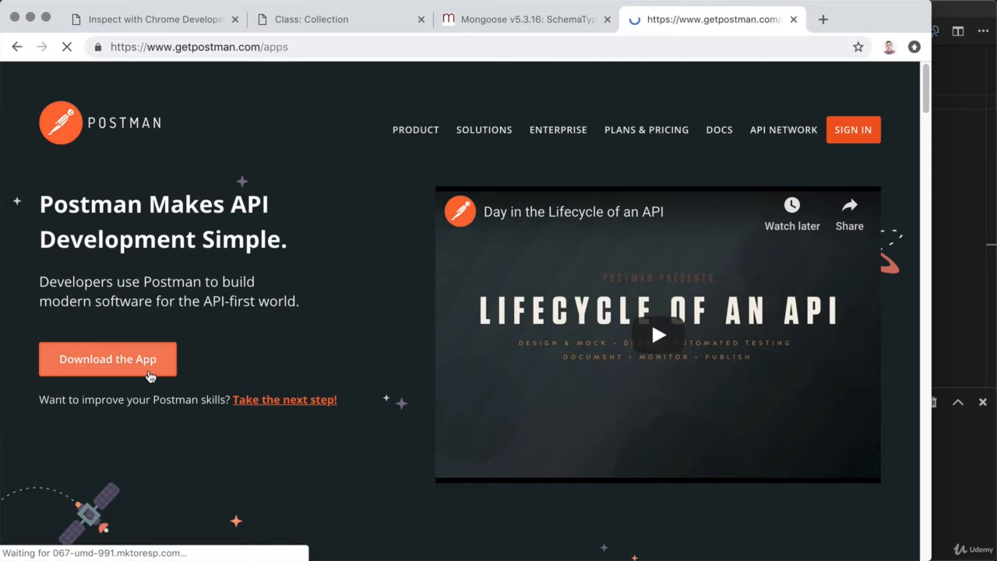
scroll(325, 304, "down", 5)
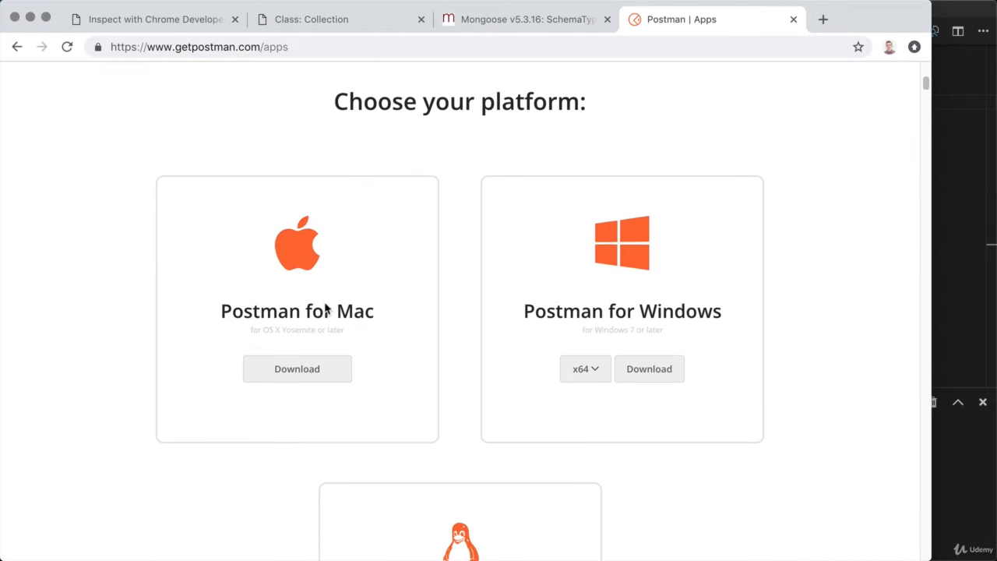
left_click(297, 369)
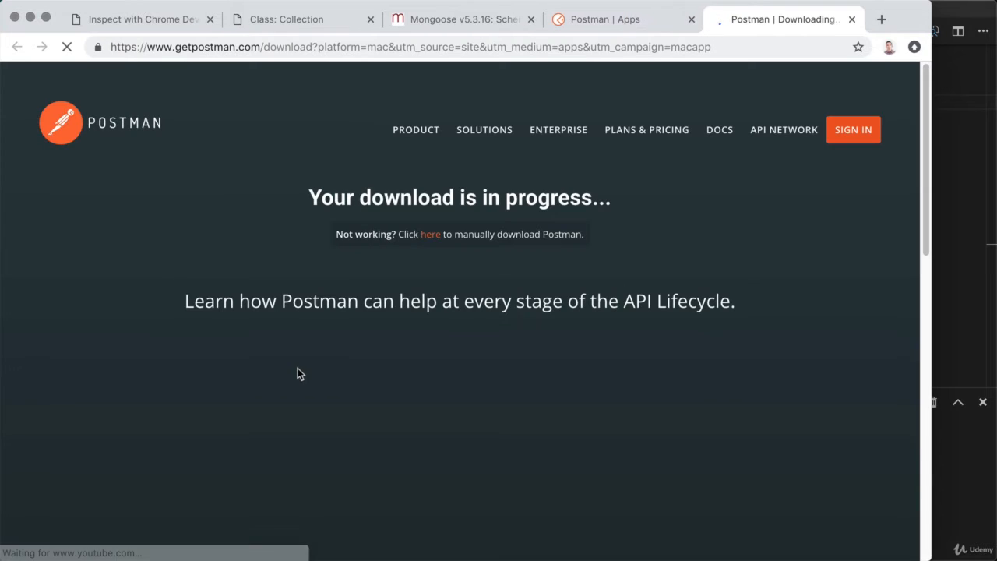
left_click(622, 27)
scroll(550, 294, "down", 2)
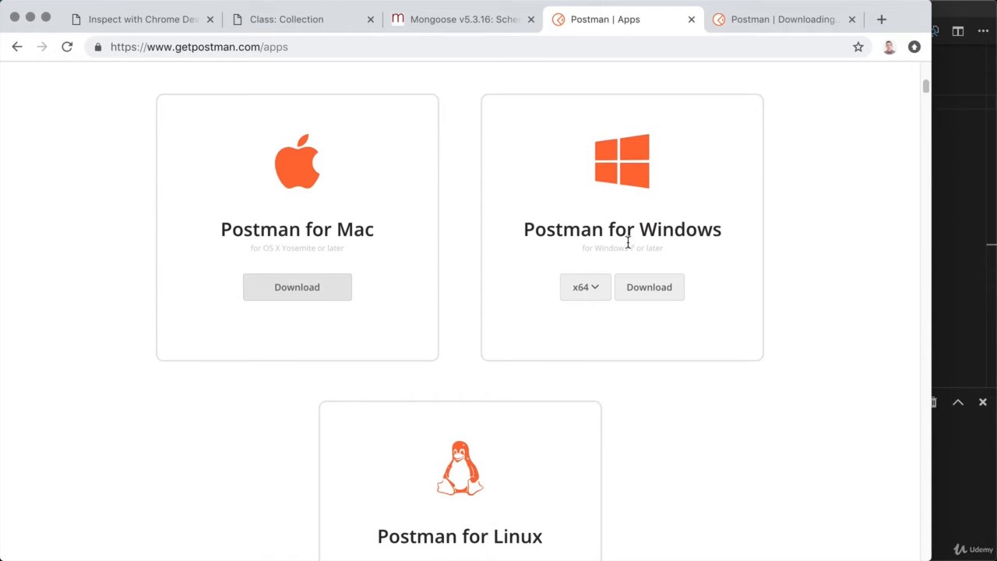
scroll(563, 298, "down", 2)
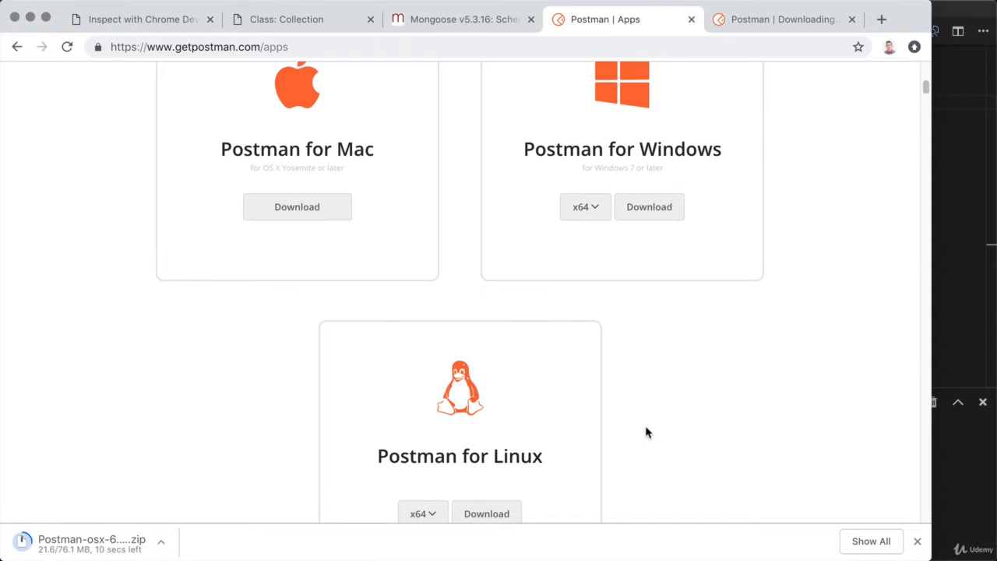
left_click(852, 19)
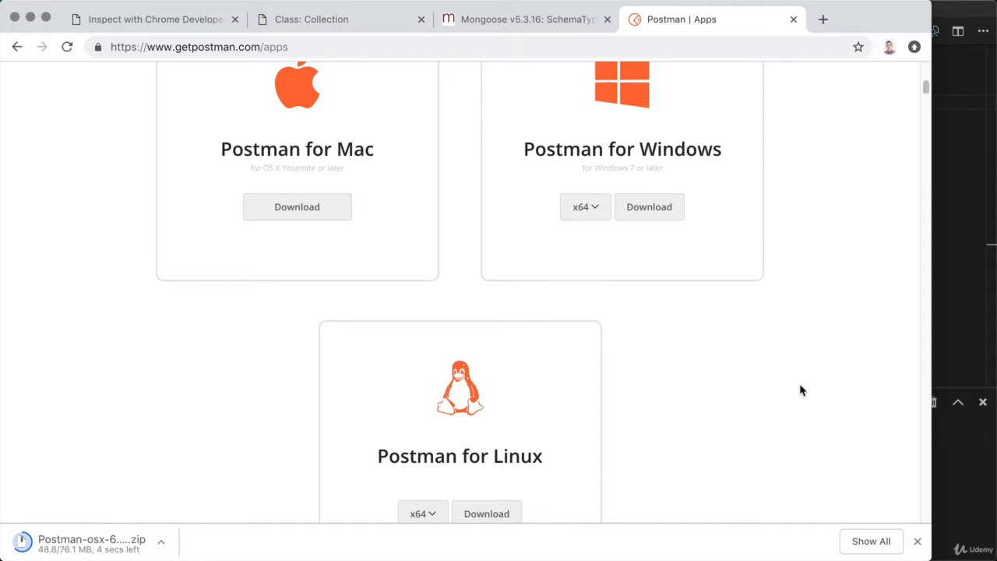
scroll(801, 390, "up", 3)
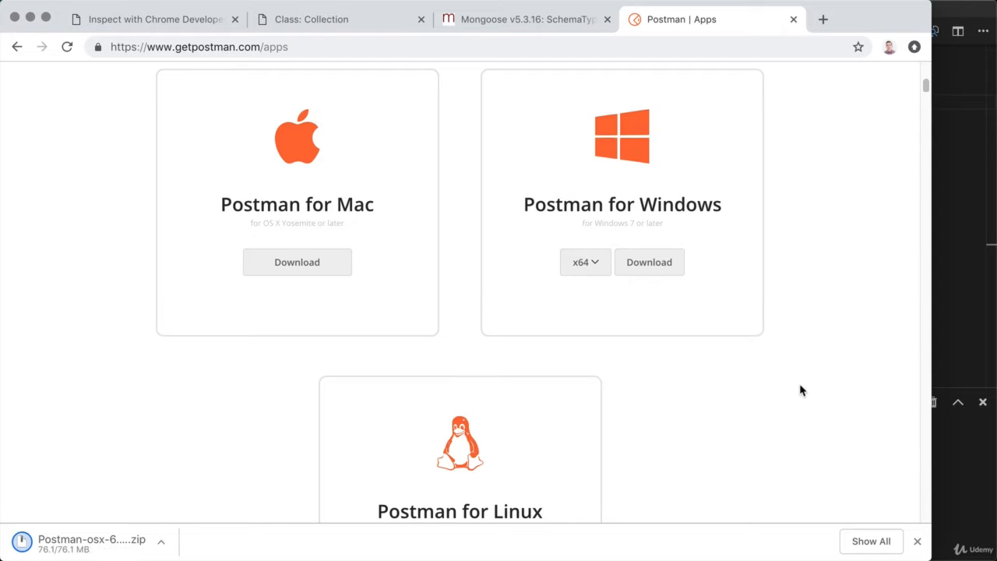
Extract the downloaded Postman archive and move the Postman app into the Applications folder.
left_click(94, 543)
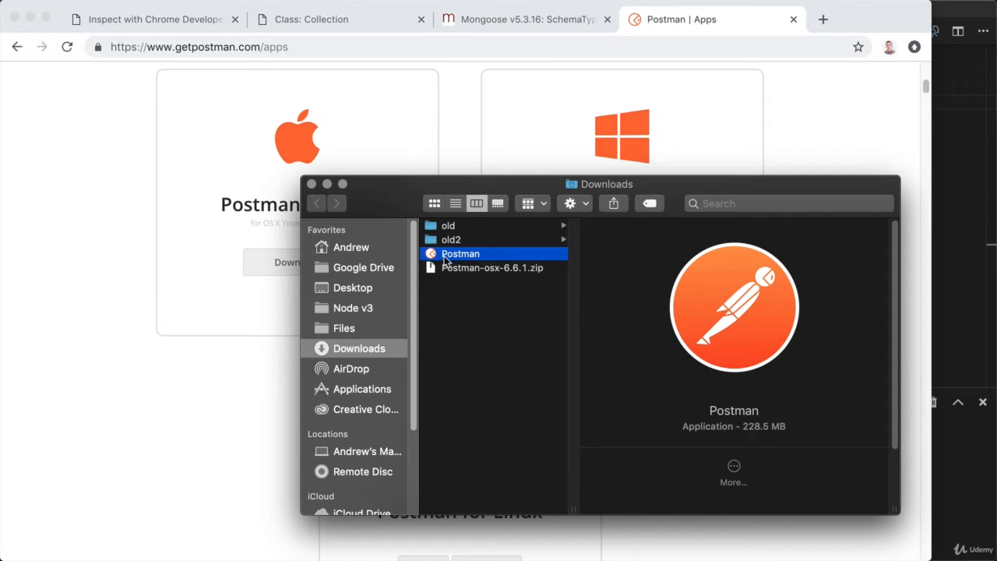
left_click_drag(445, 258, 355, 391)
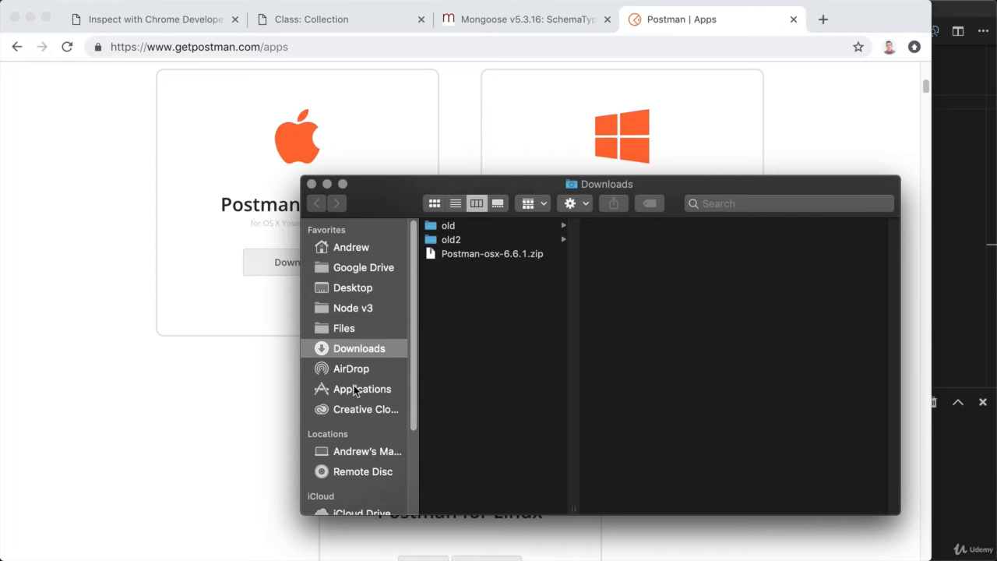
Launch Postman from the Applications folder and skip signing in to go straight to the app.
left_click(360, 392)
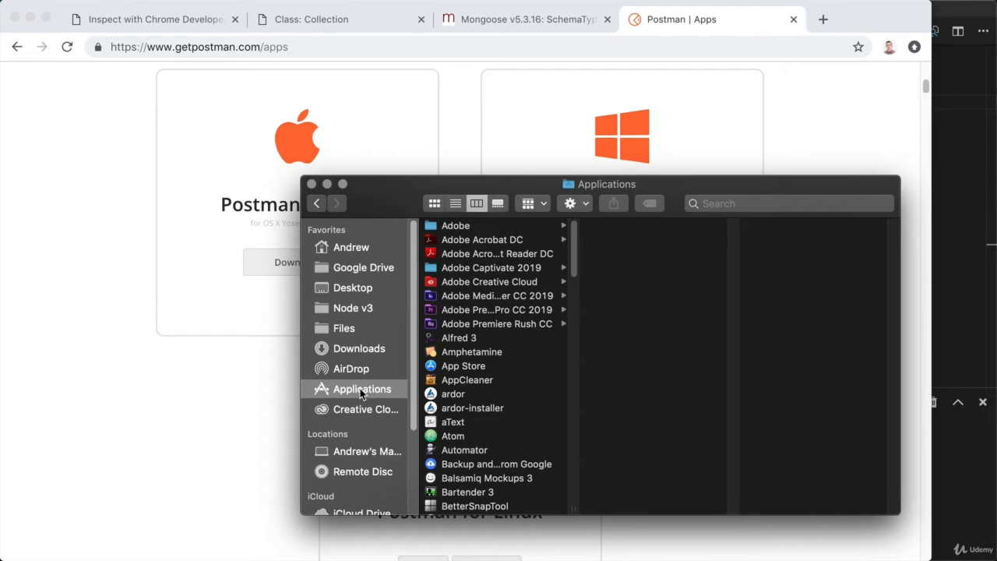
scroll(456, 390, "down", 10)
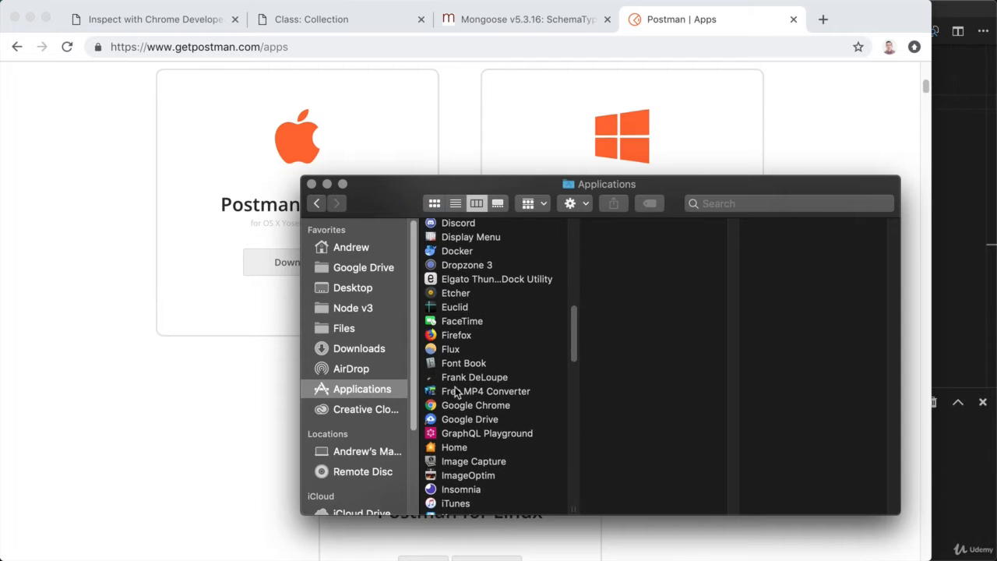
scroll(456, 392, "down", 5)
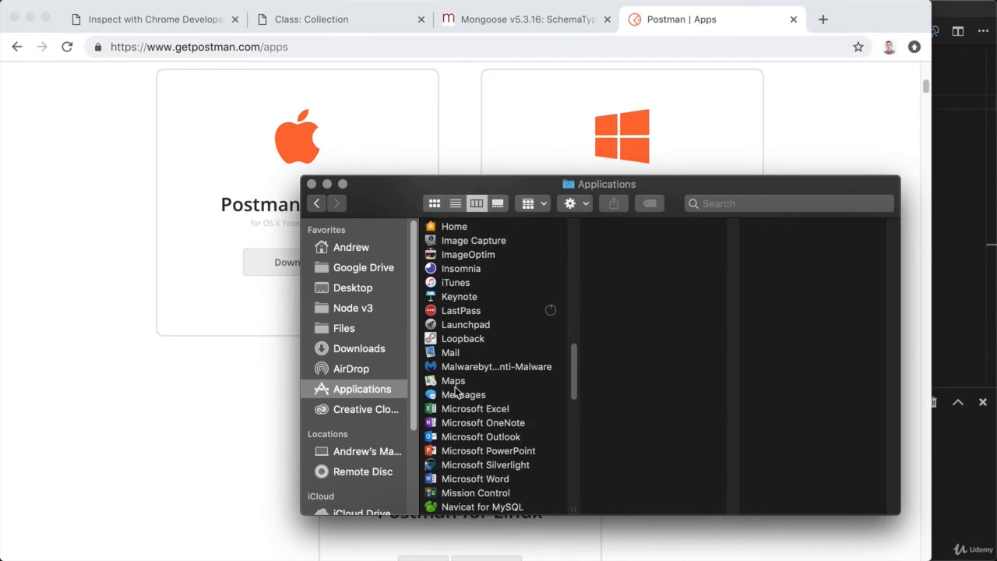
scroll(456, 391, "down", 6)
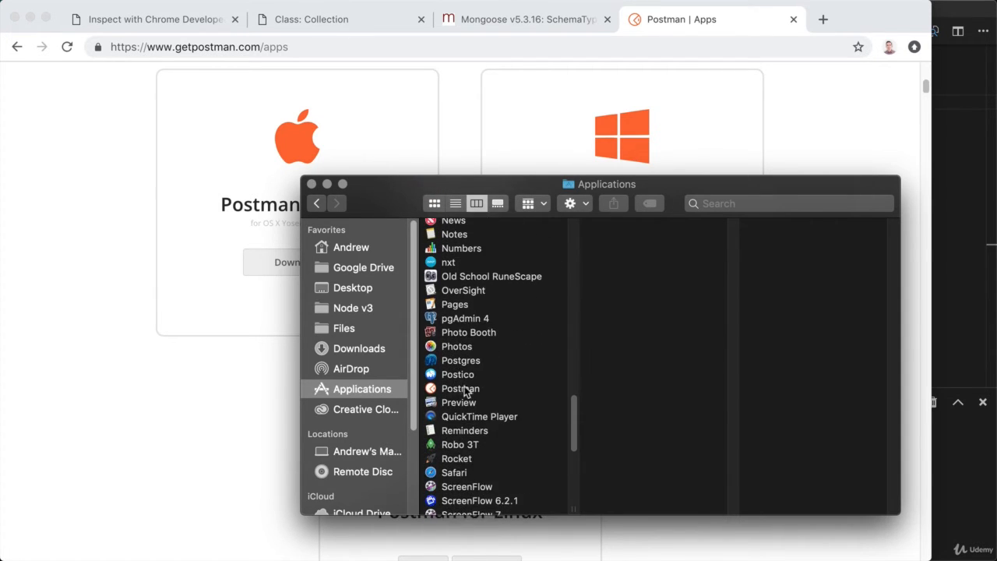
left_click(464, 390)
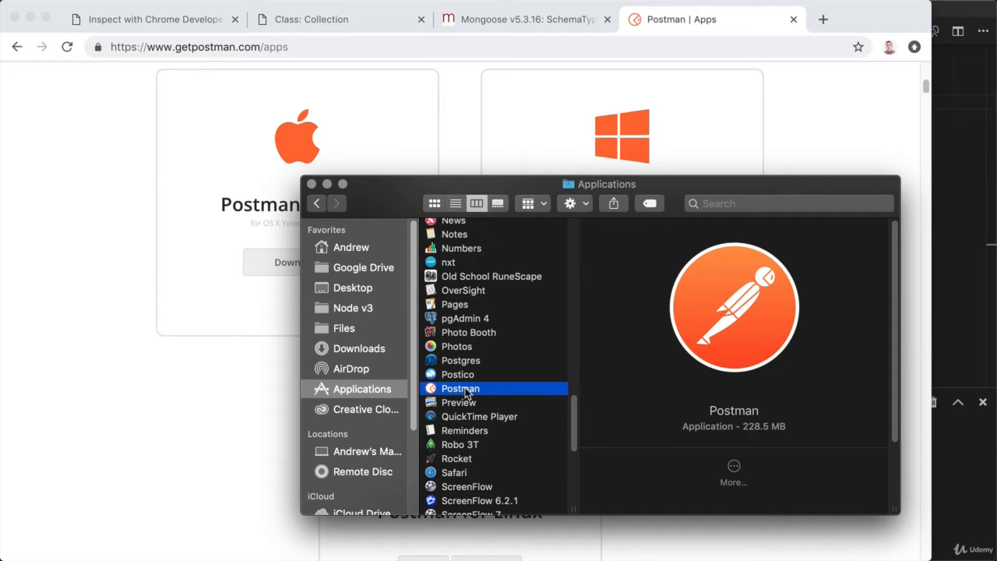
double_click(465, 389)
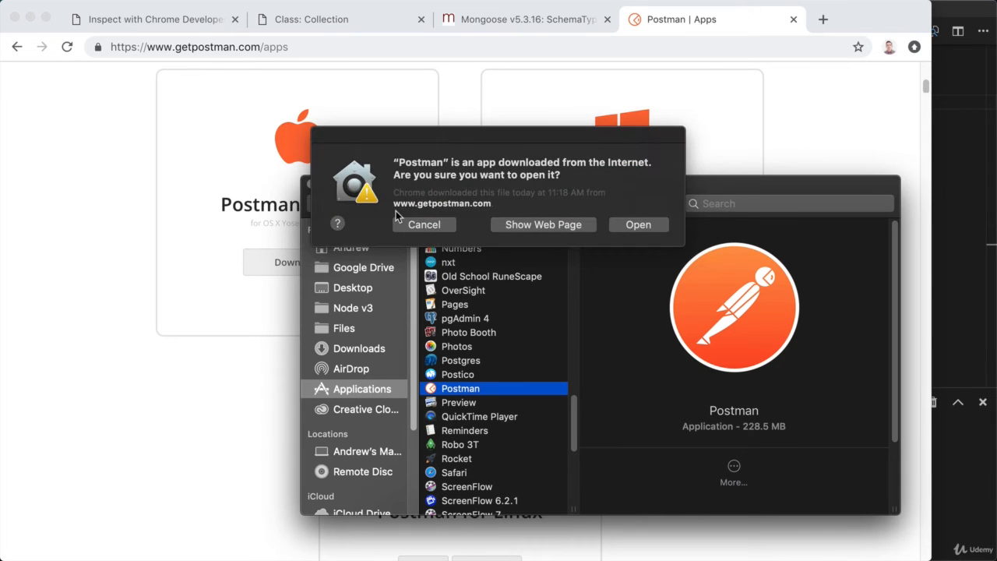
left_click(642, 226)
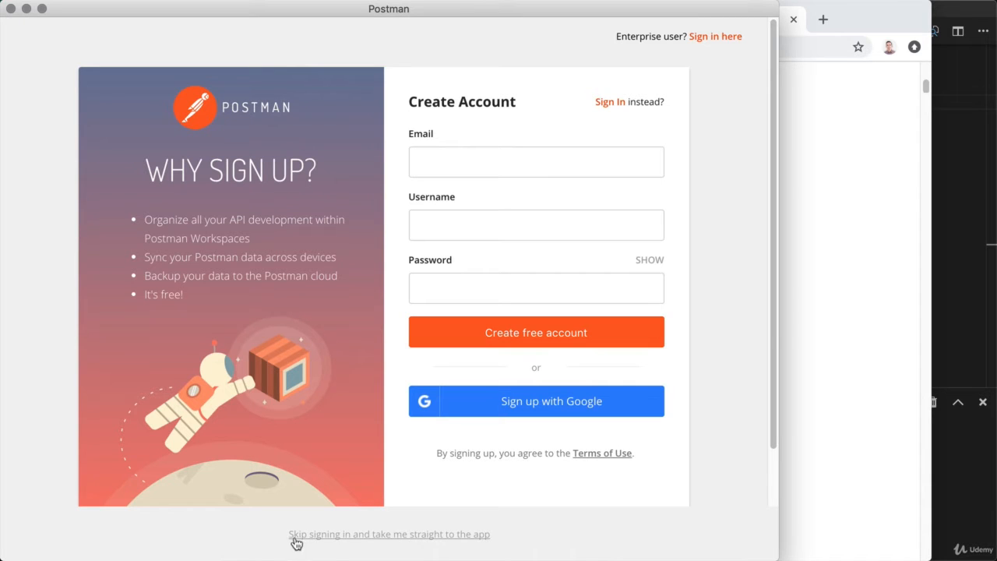
left_click(377, 534)
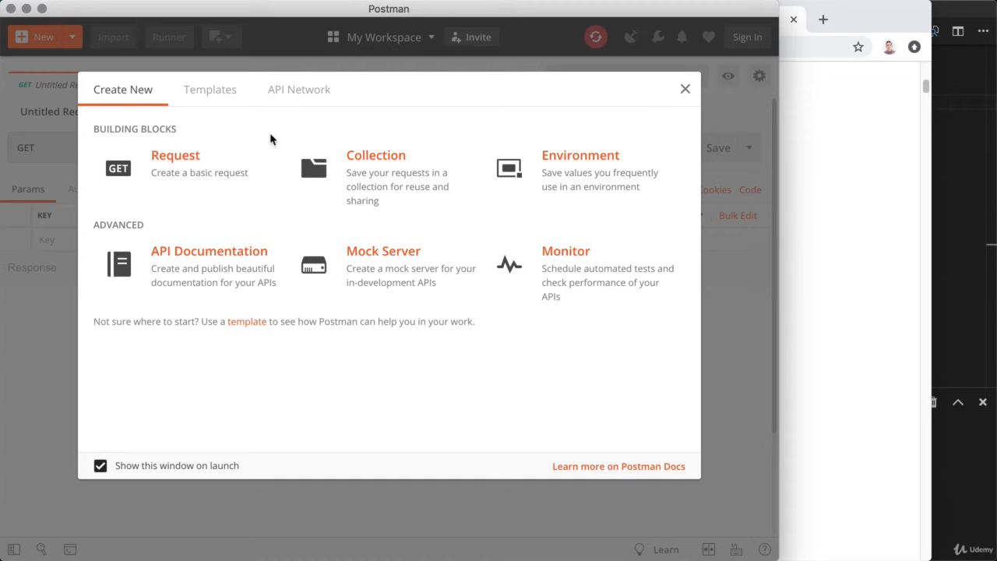
Create a basic request named "Get Weather" and leave its description empty.
left_click(171, 168)
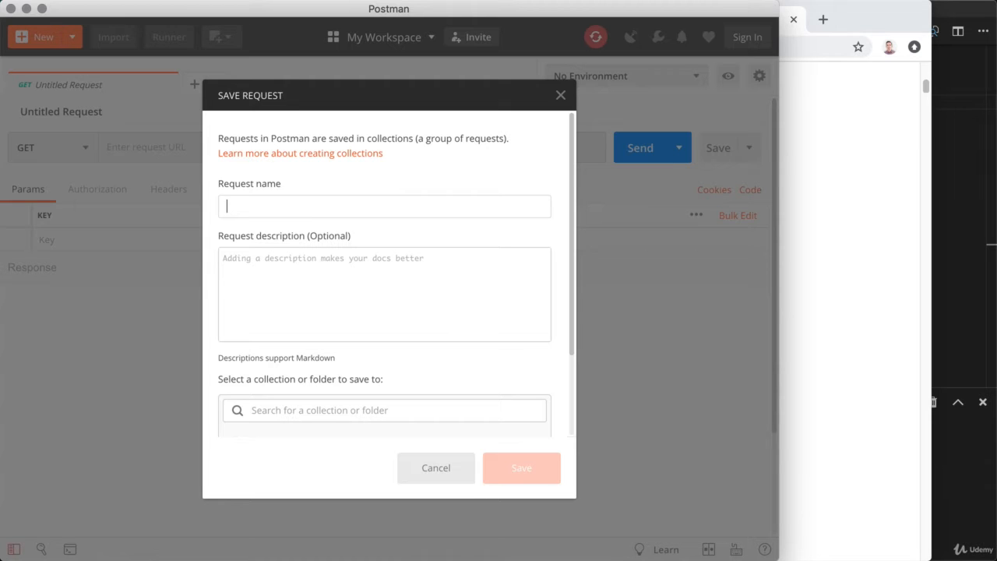
type("Get Weather")
left_click(372, 324)
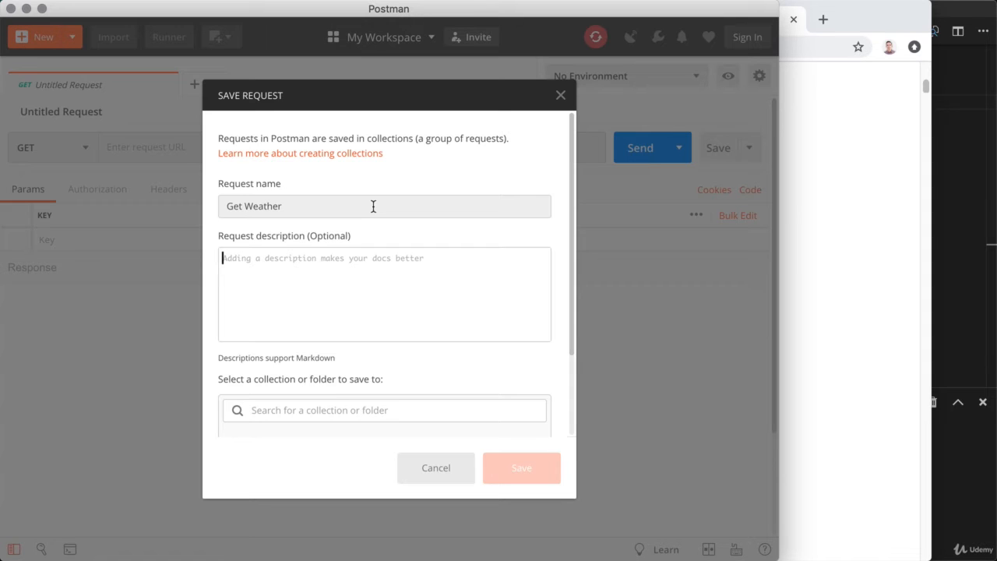
Create a collection named "Weather App" and save the Get Weather request to it.
scroll(374, 206, "down", 3)
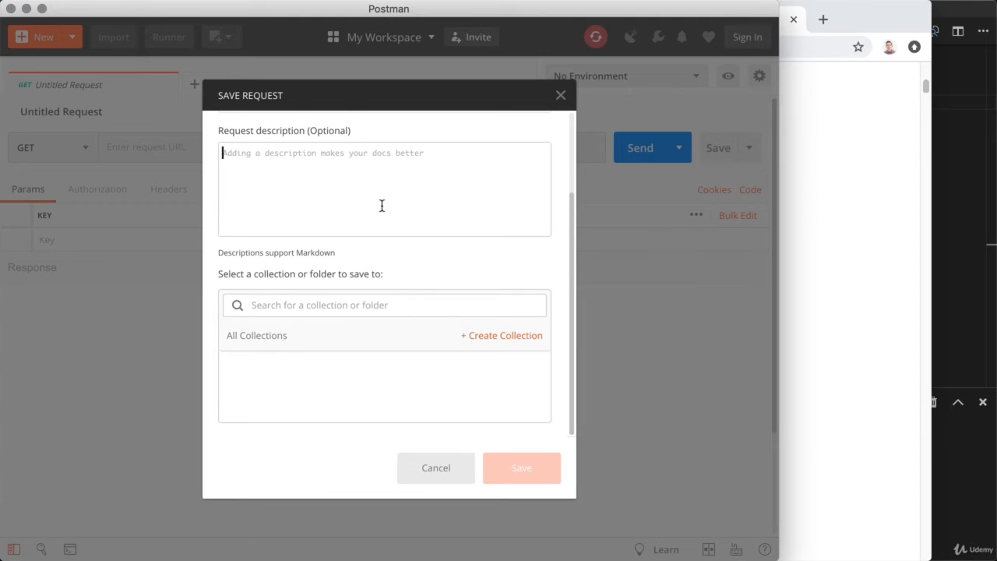
left_click(484, 335)
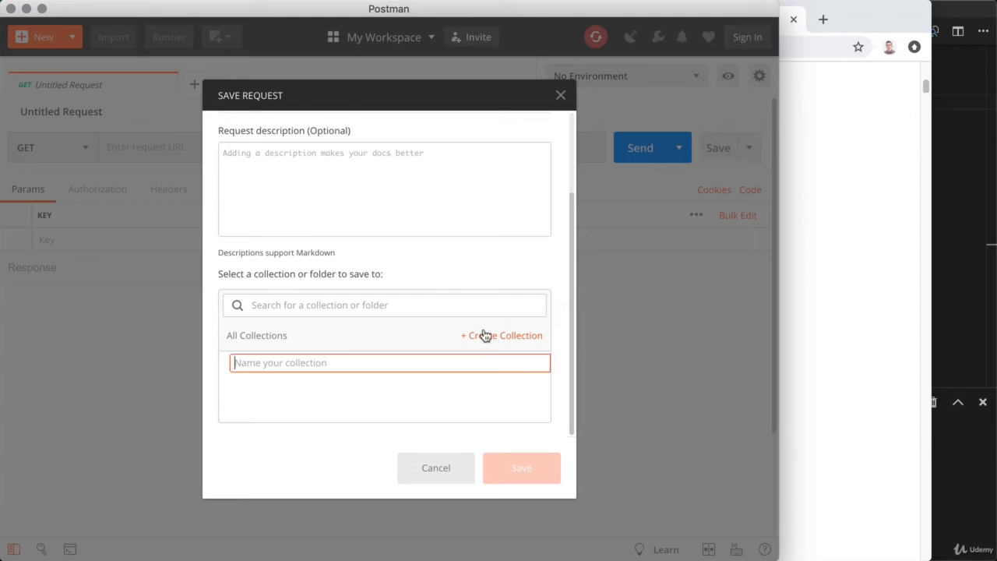
type("W")
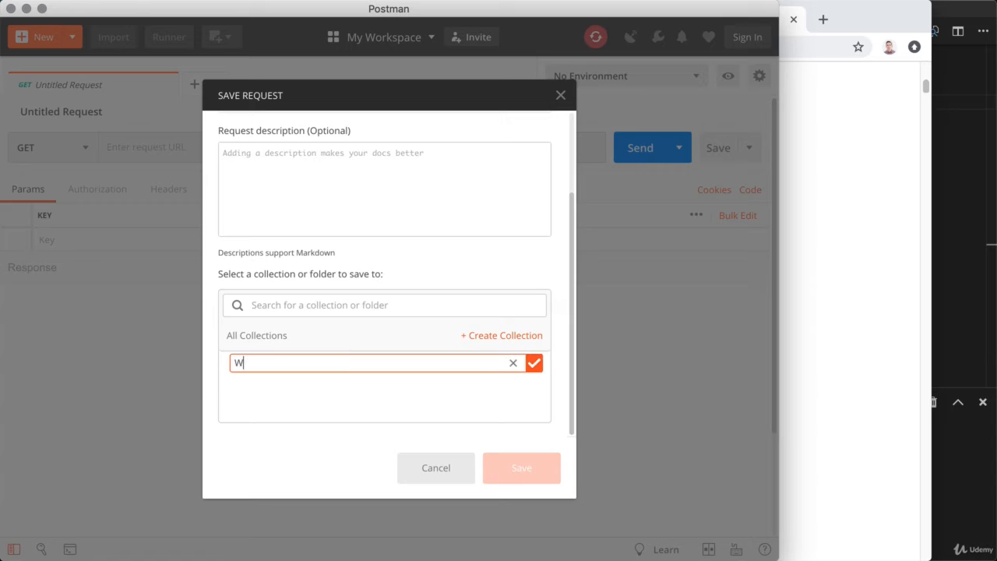
type("eather App")
left_click(535, 363)
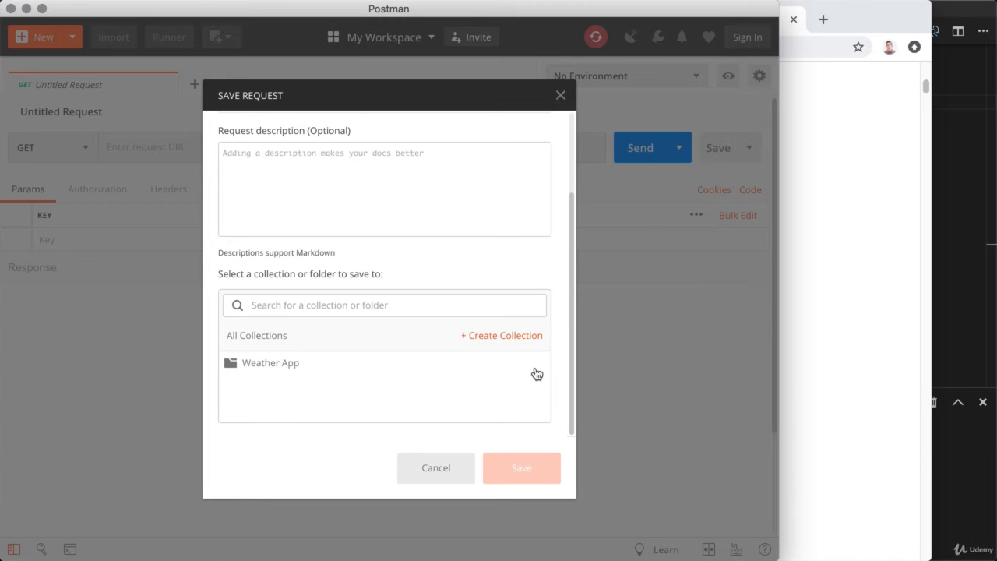
left_click(287, 363)
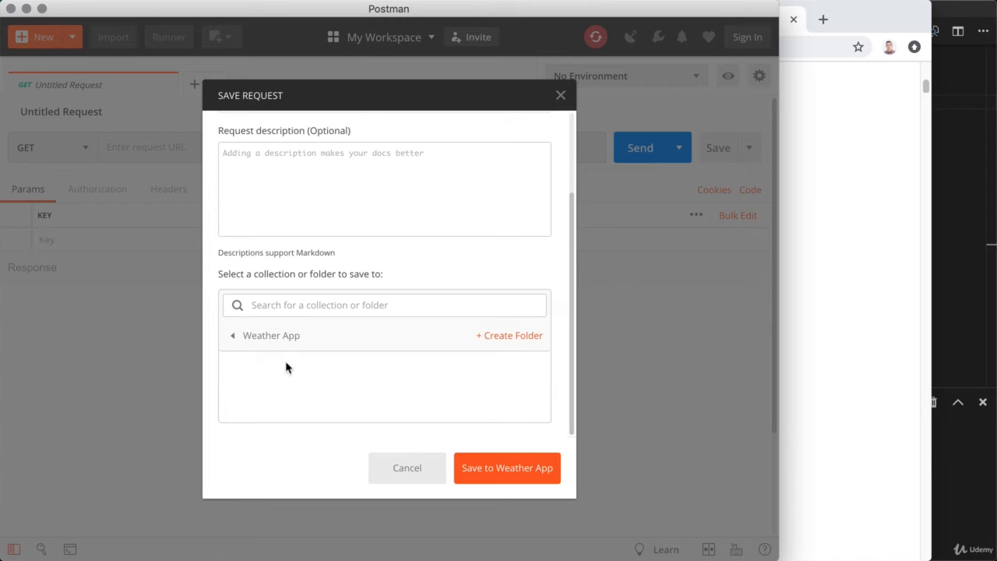
left_click(497, 472)
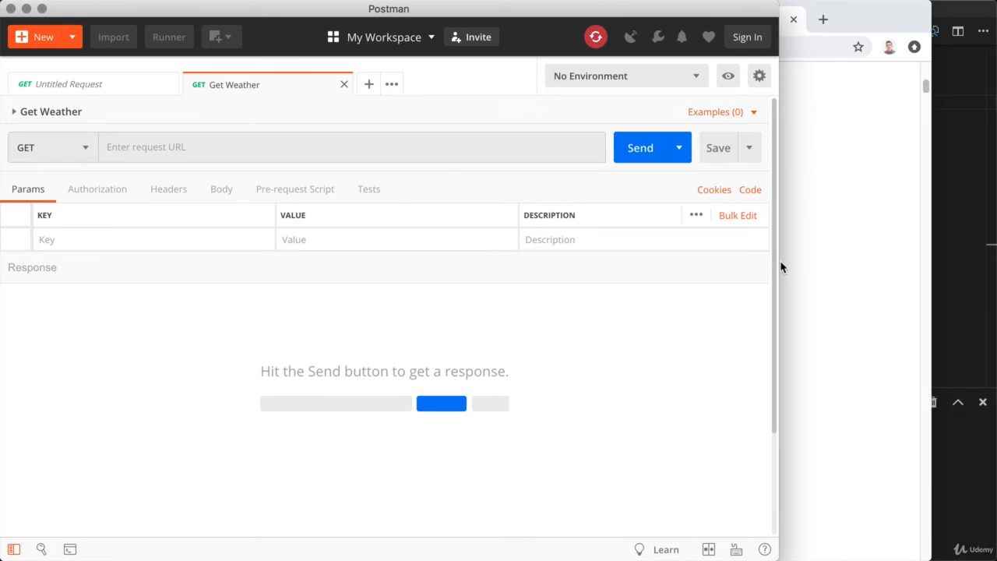
Expand the Weather App collection, then close the open Get Weather request and reopen it from the collection.
left_click_drag(777, 261, 931, 247)
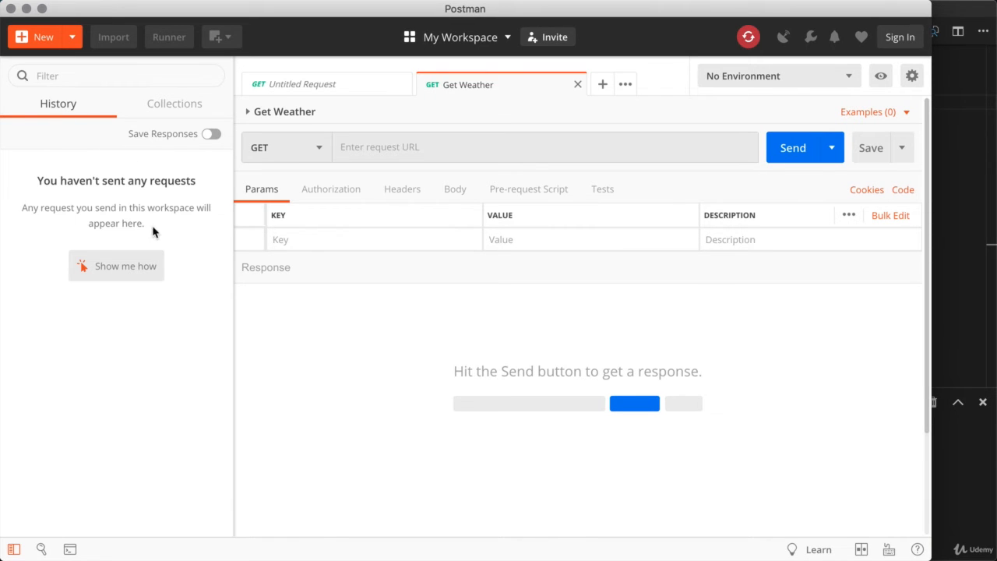
left_click(167, 117)
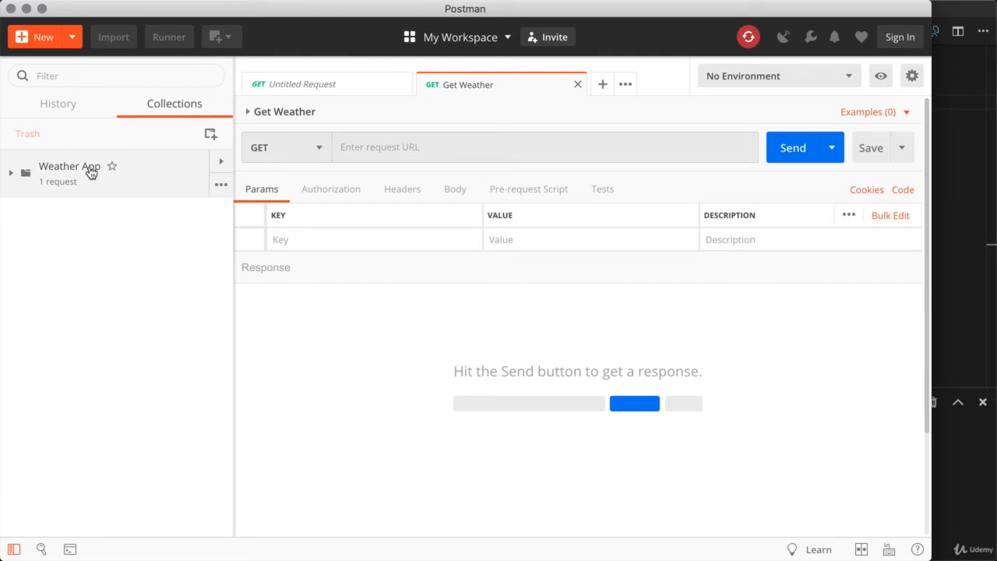
left_click(61, 178)
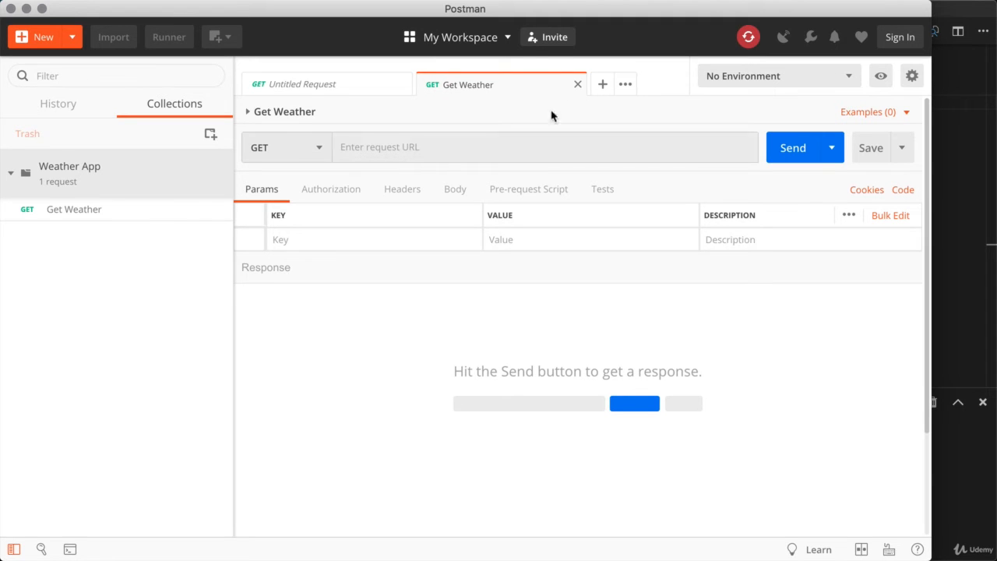
left_click(577, 86)
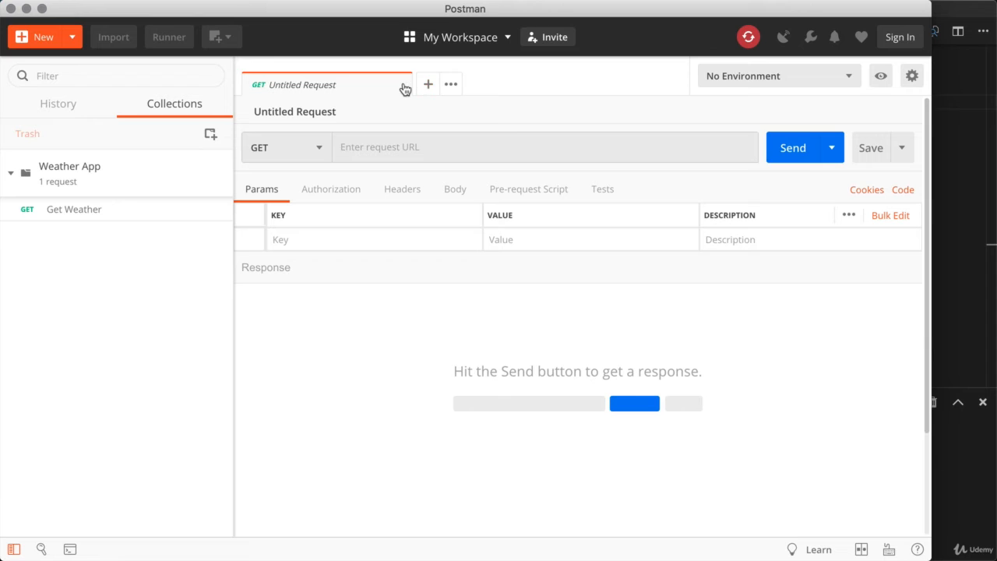
left_click(77, 210)
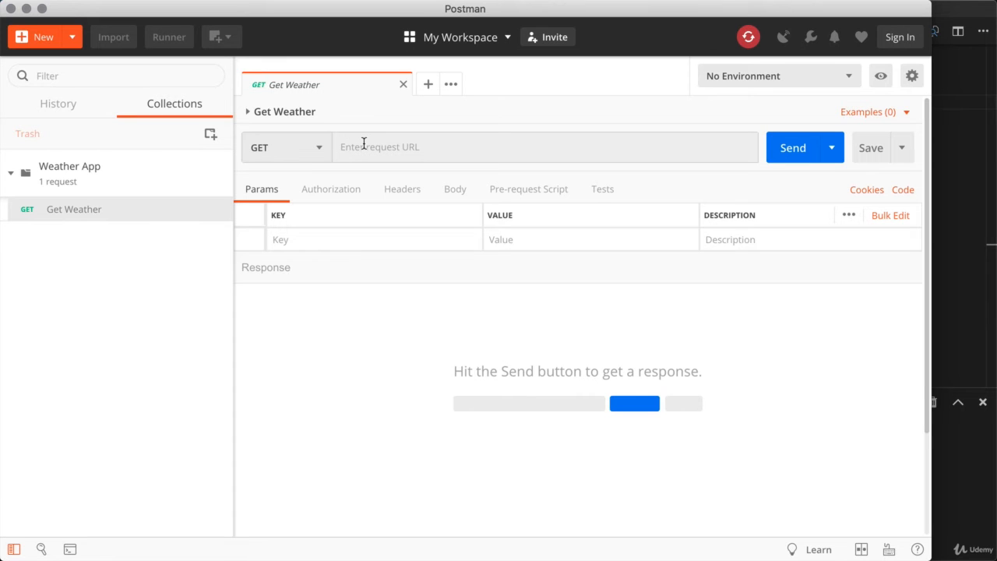
left_click(319, 160)
left_click(319, 159)
left_click(367, 145)
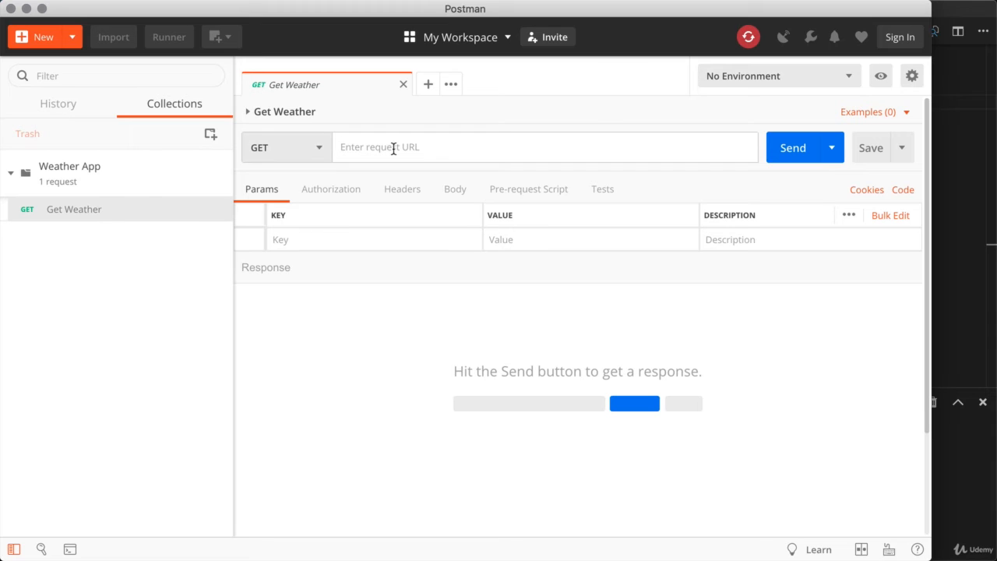
key("super+Tab")
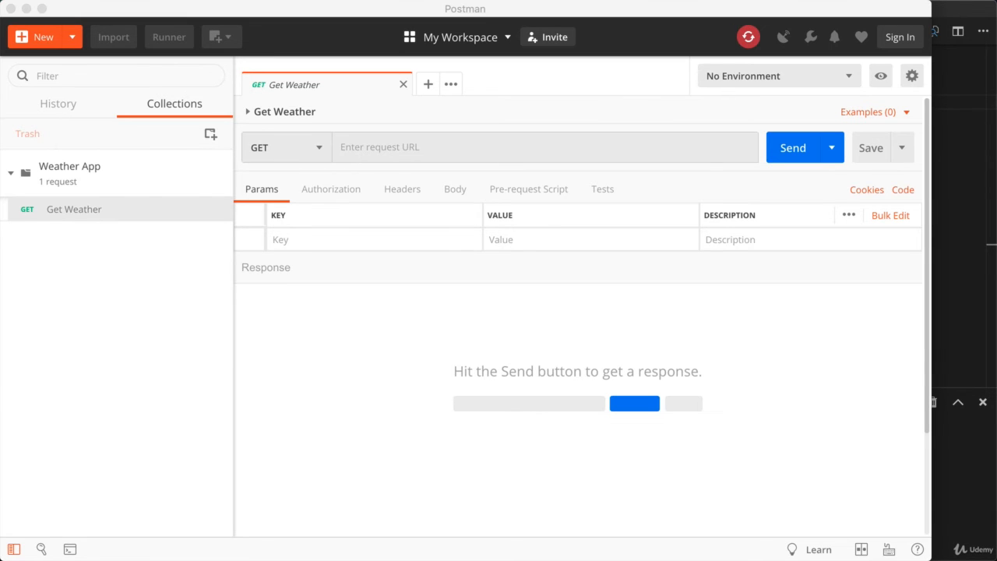
left_click(543, 141)
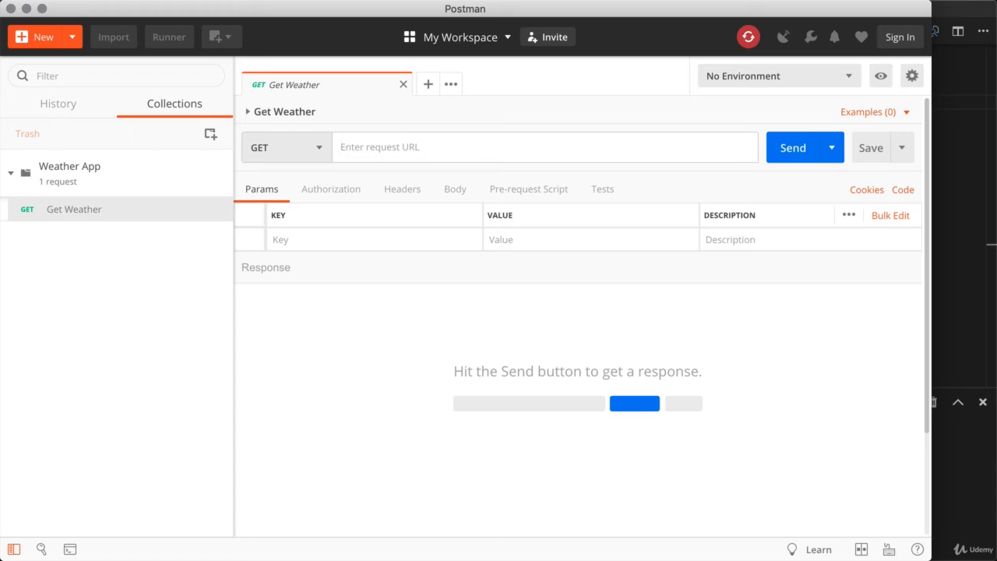
type("https")
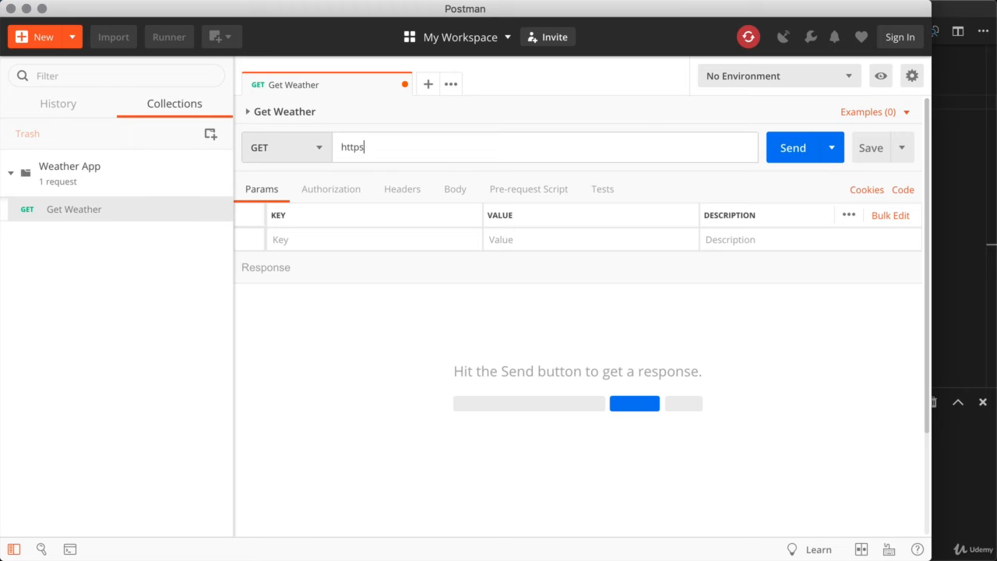
type("://mead-weather-applic")
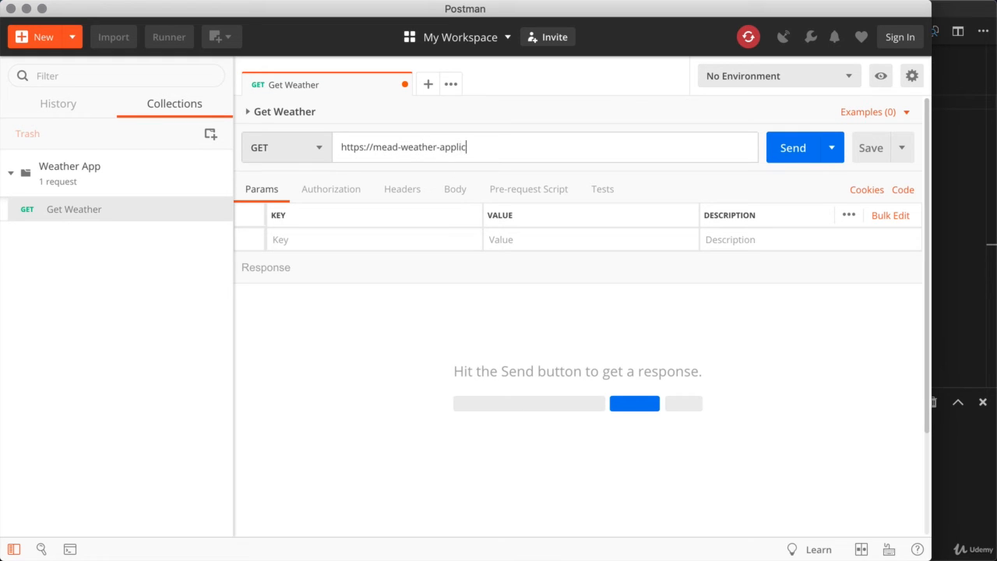
type("ation.herokuapp.com")
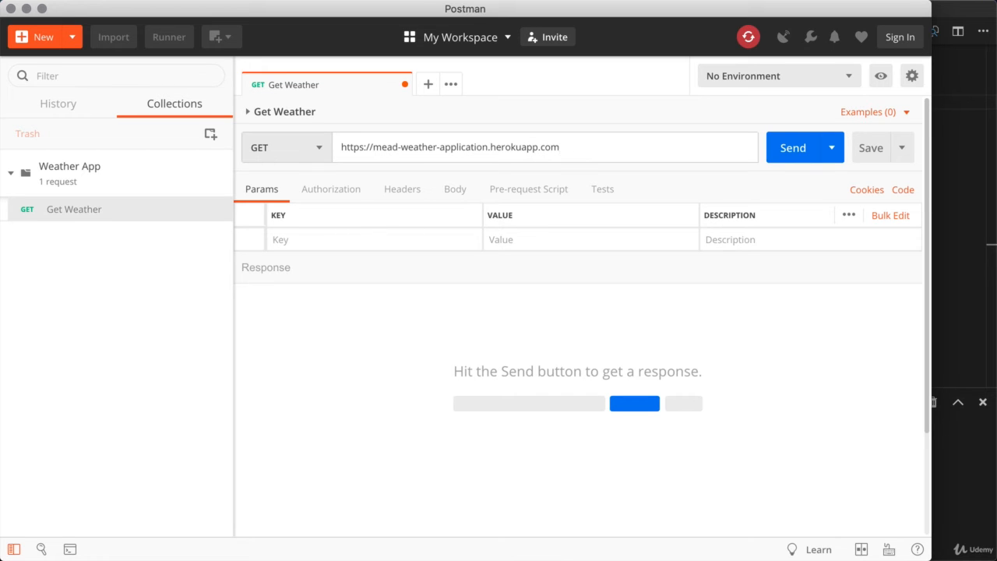
type("/weather")
type("?address=")
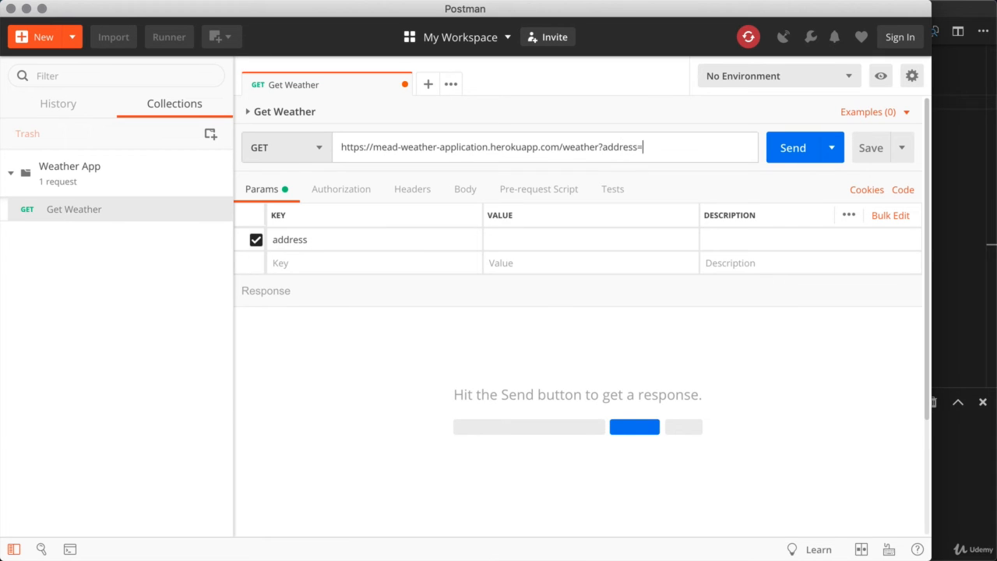
type("philadelphia")
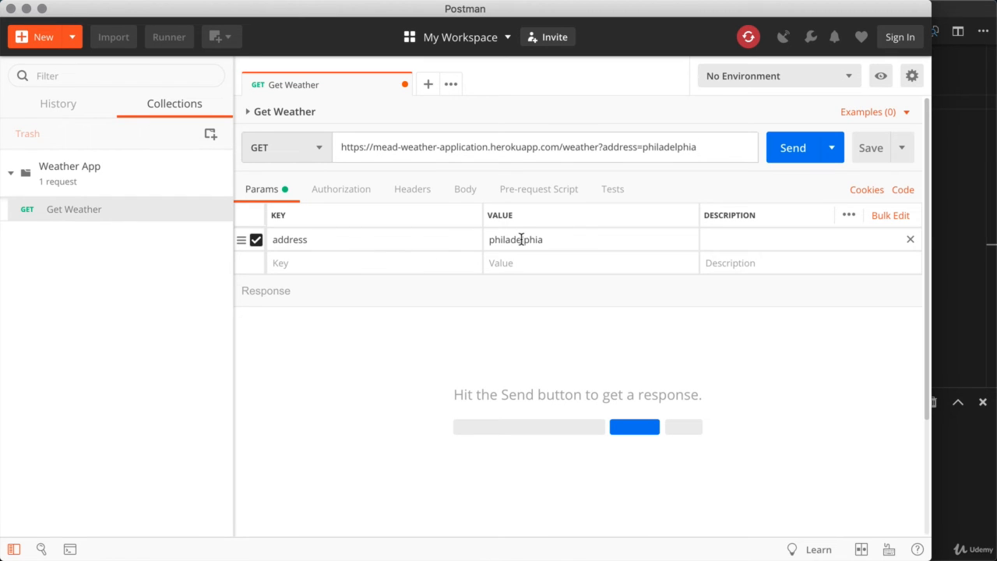
Change the value of the address query parameter to boston.
left_click(553, 240)
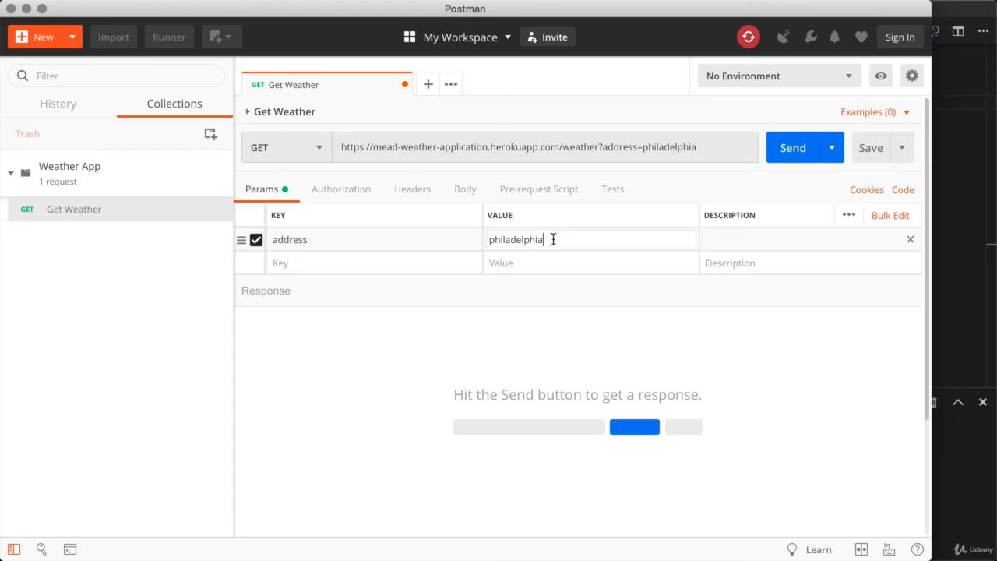
double_click(553, 239)
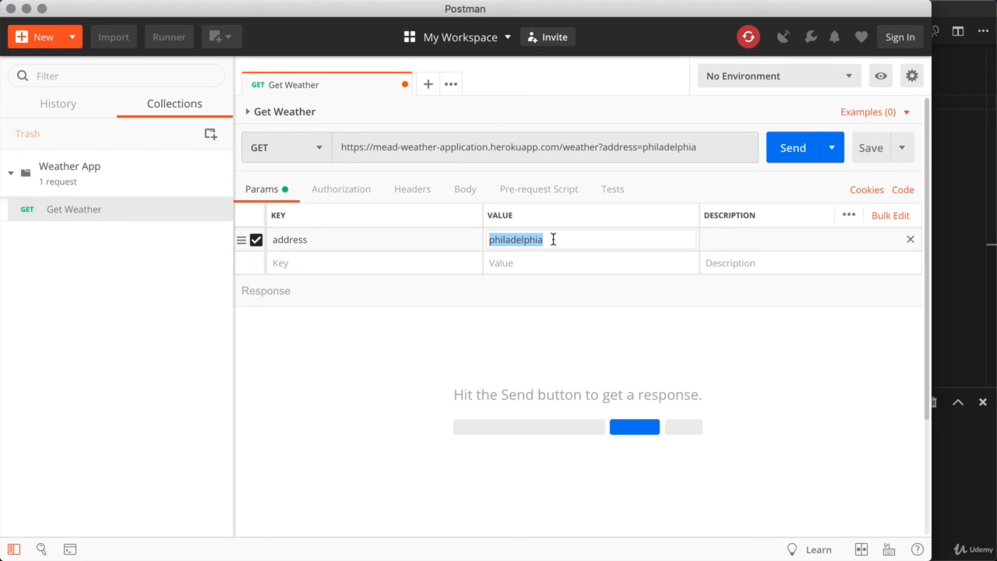
type("buston")
key("BackSpace")
key("BackSpace")
key("BackSpace")
key("BackSpace")
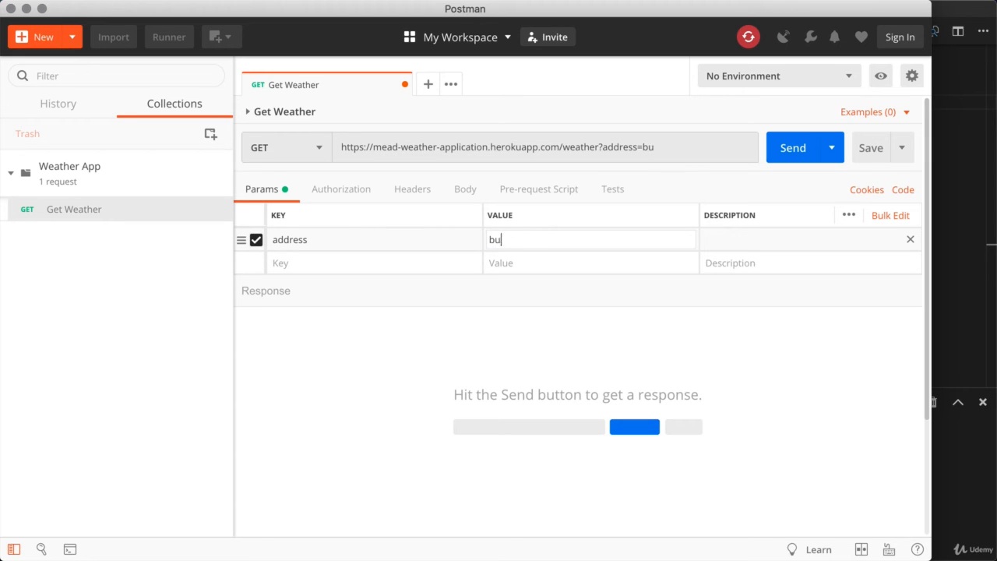
key("BackSpace")
key("BackSpace")
type("boston")
left_click(654, 347)
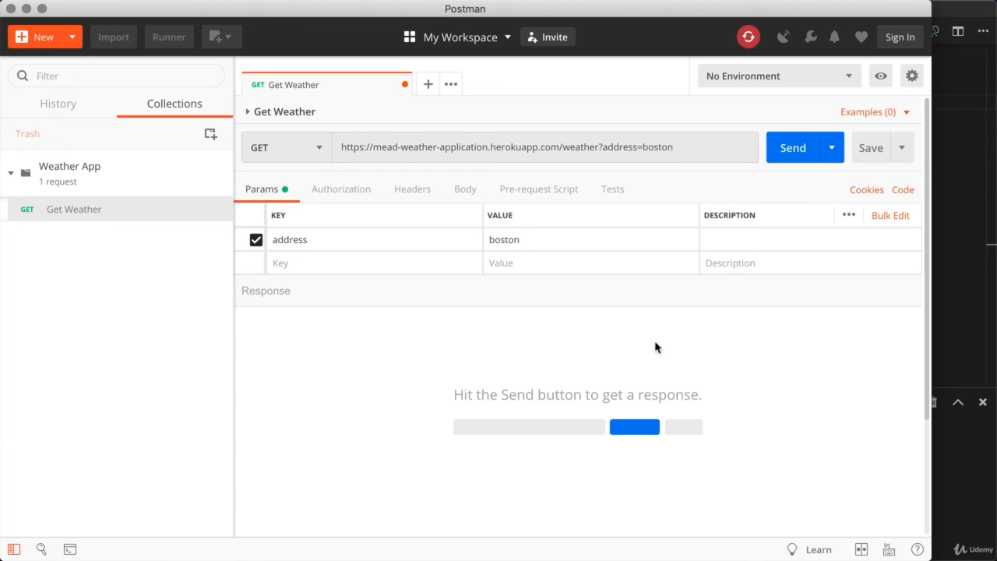
Save the Get Weather request and send it to the API.
left_click(870, 148)
left_click(787, 153)
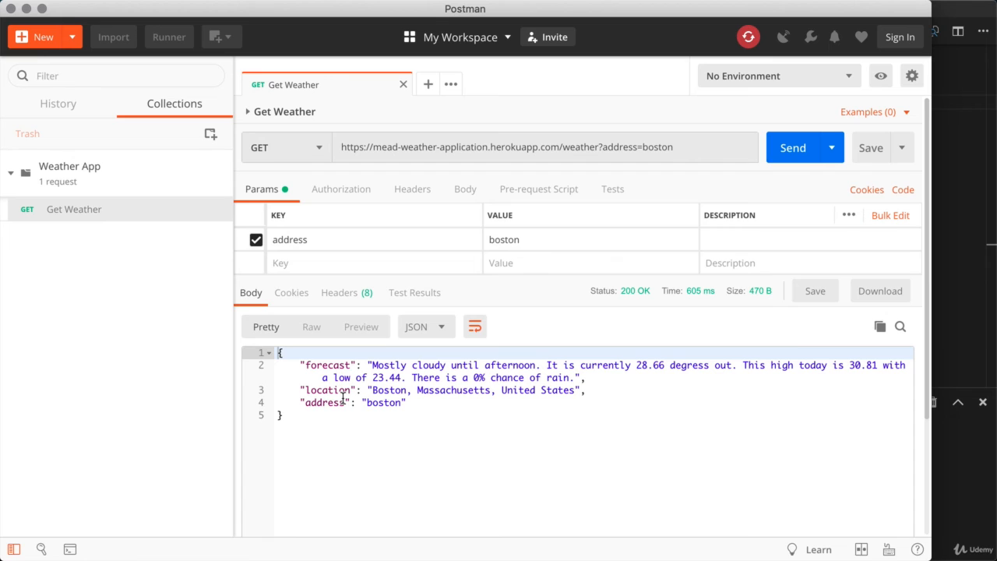
Examine the forecast, location and address properties in the response body, comparing the Raw and Preview views before returning to Pretty.
left_click_drag(312, 416, 279, 352)
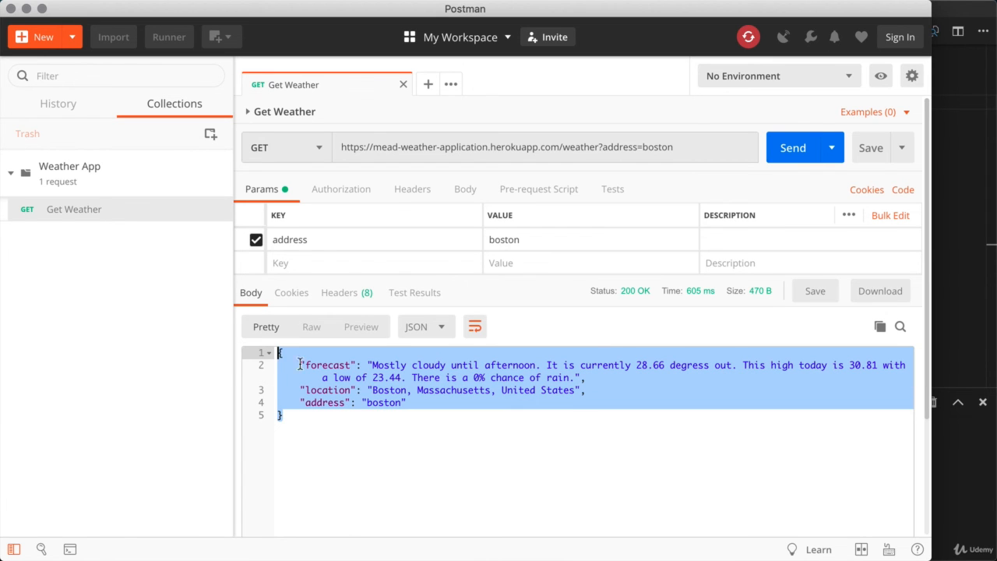
left_click(328, 365)
left_click(325, 390)
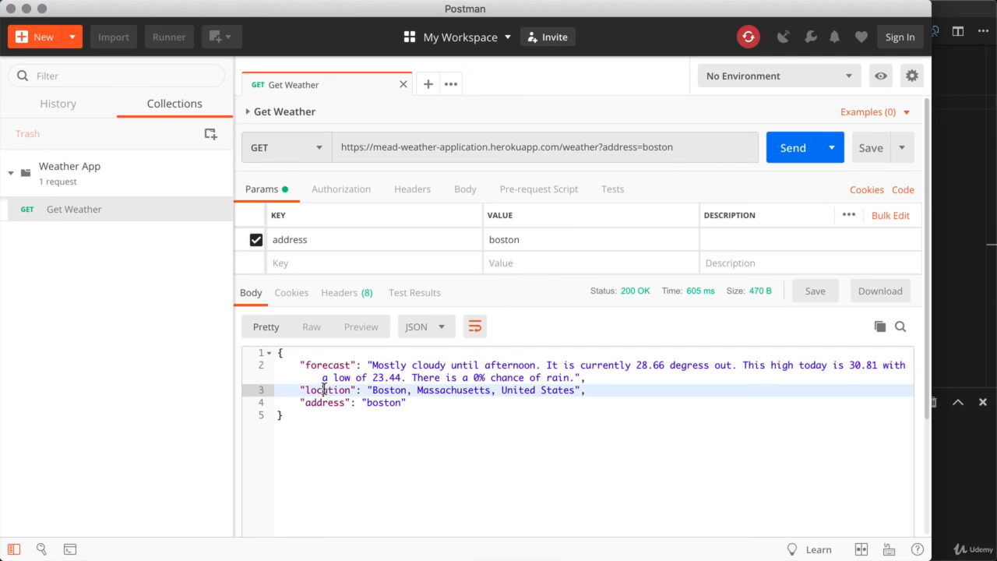
left_click(321, 403)
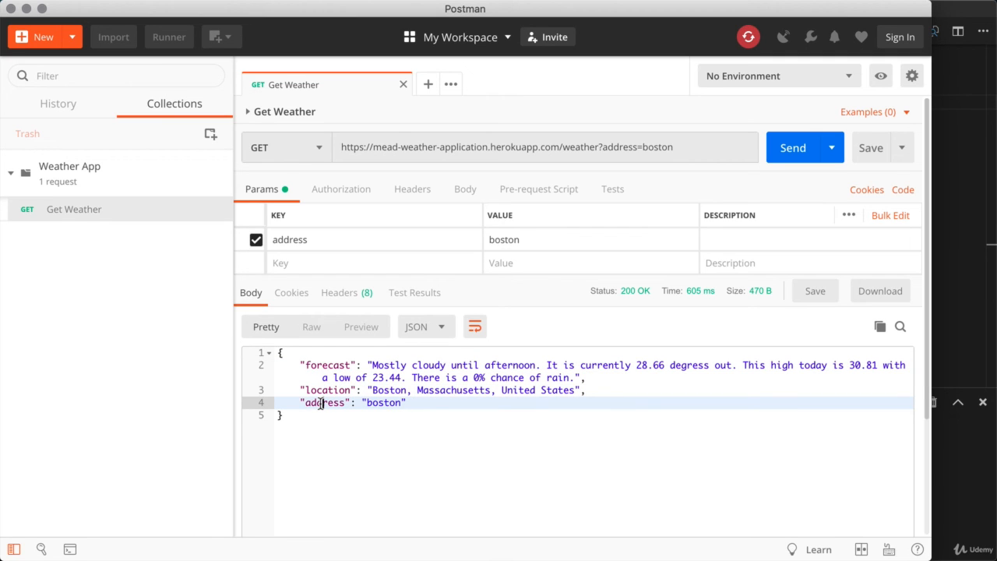
key("Down")
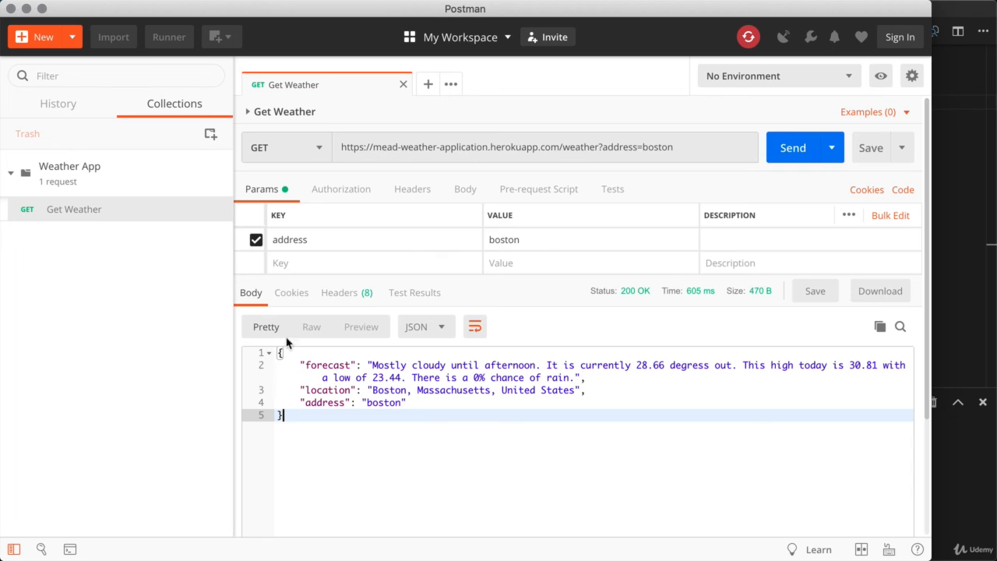
left_click(310, 328)
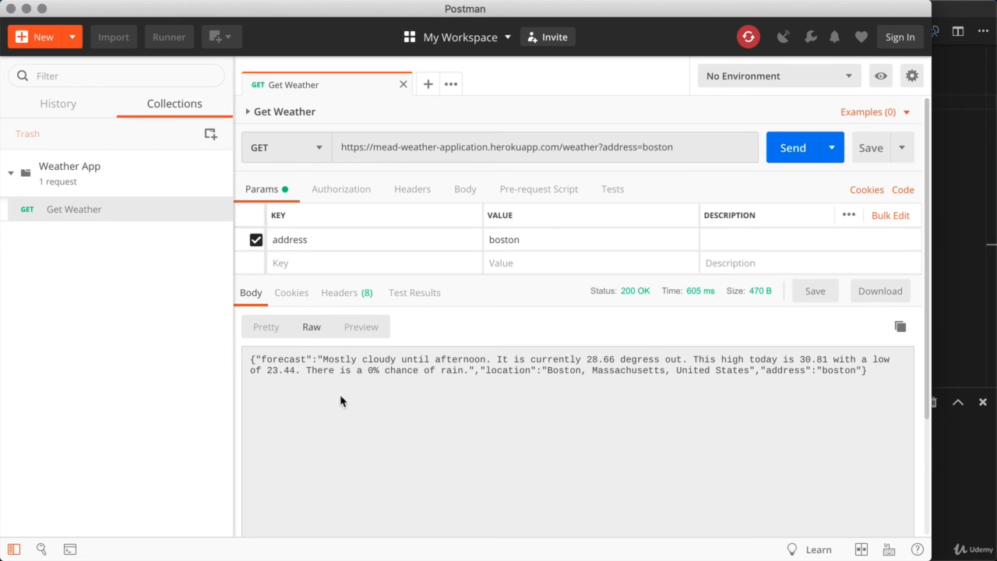
left_click(357, 322)
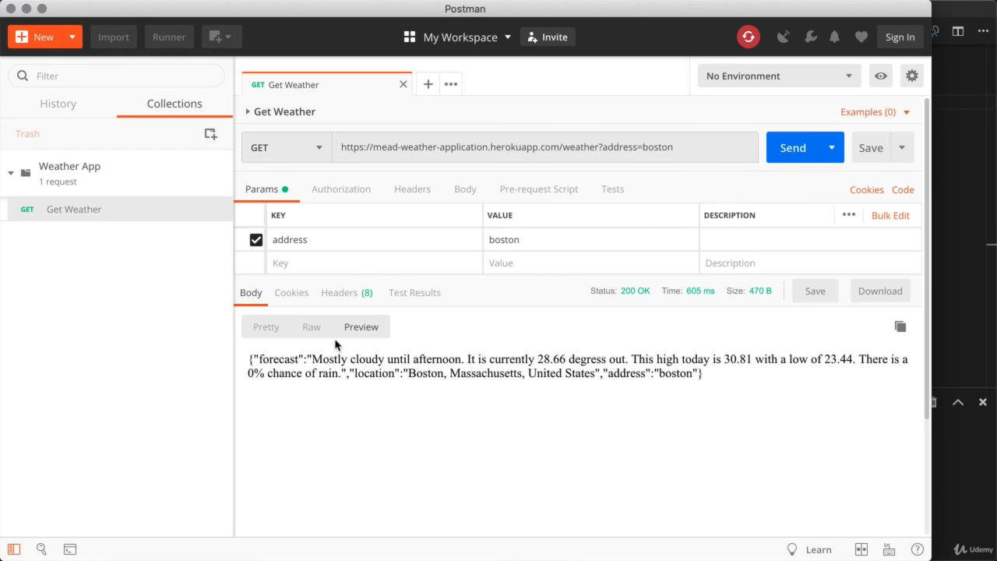
left_click(265, 329)
left_click(349, 418)
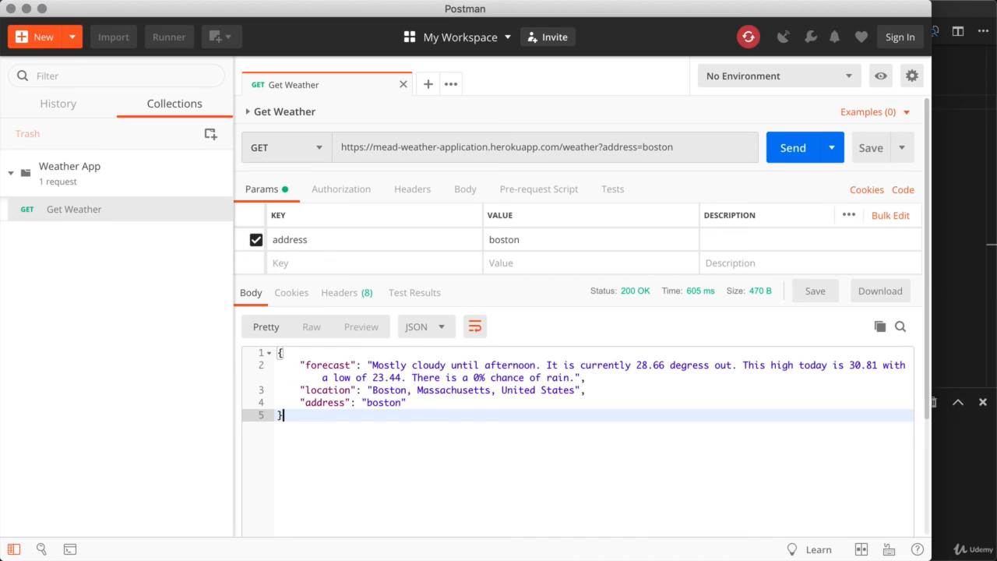
Close the Get Weather request, then reopen it from the Weather App collection and send it again.
left_click(403, 84)
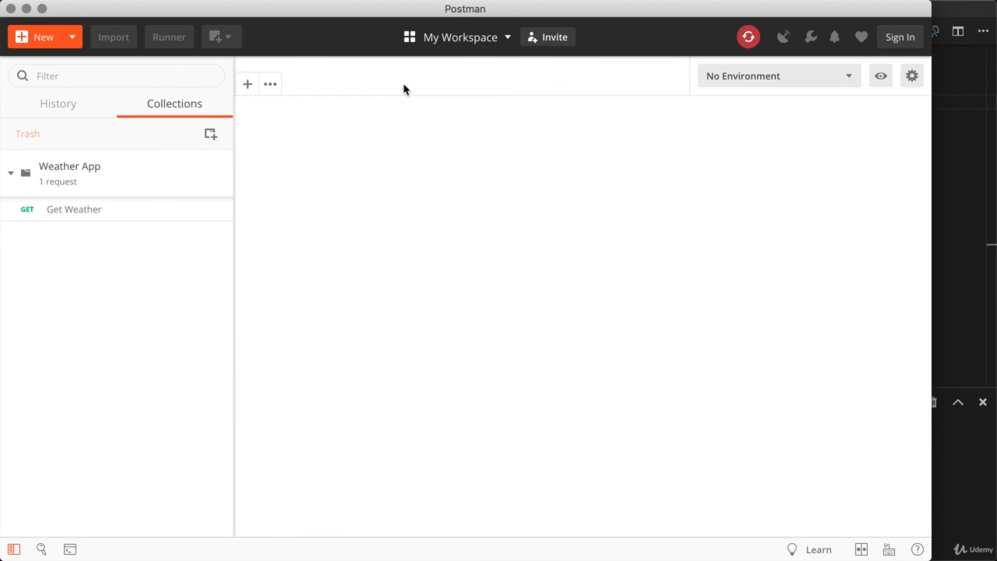
left_click(91, 215)
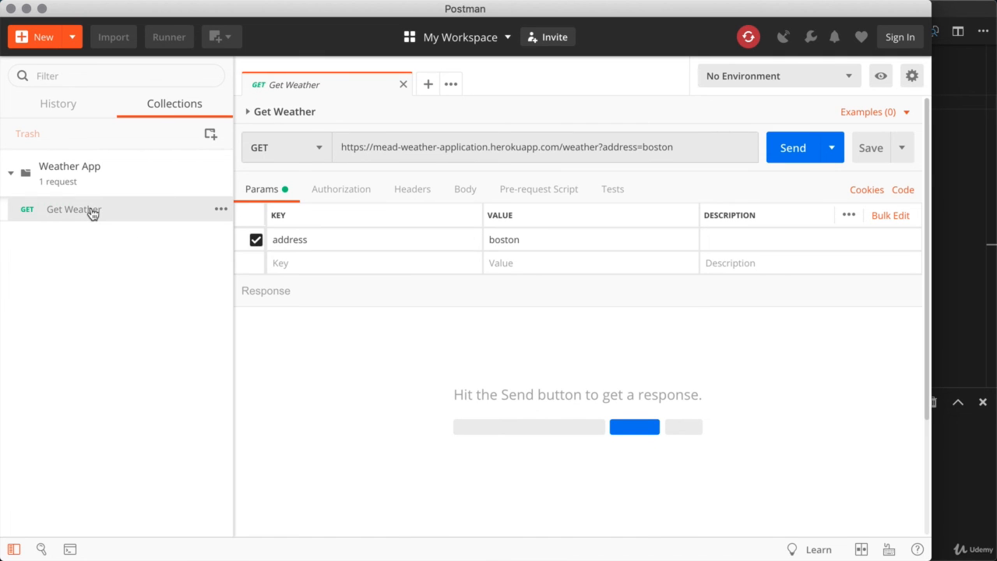
left_click(794, 151)
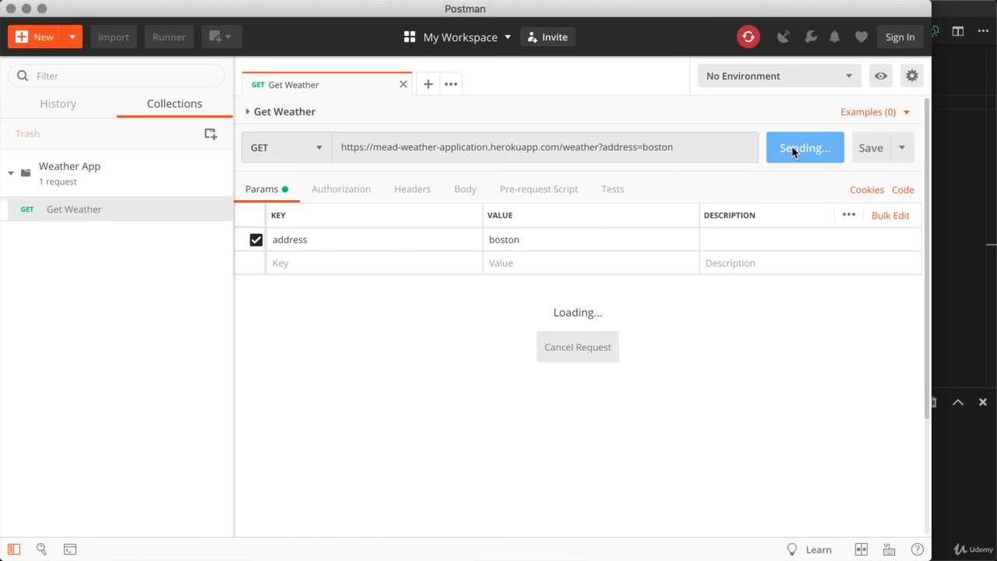
left_click(644, 504)
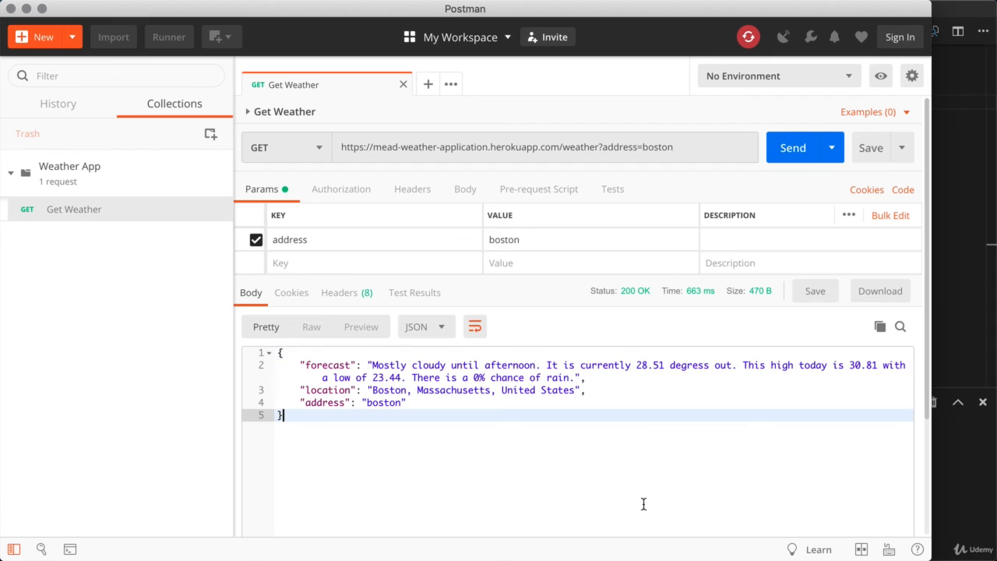